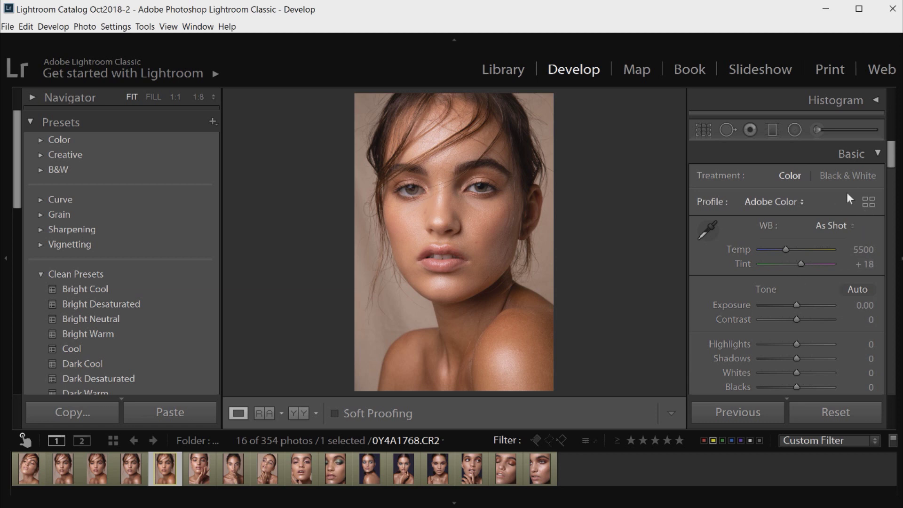
Step: Examine the available profiles and their previews in the Profile Browser while keeping Adobe Color applied
{"action": "left_click", "coordinate": [800, 202]}
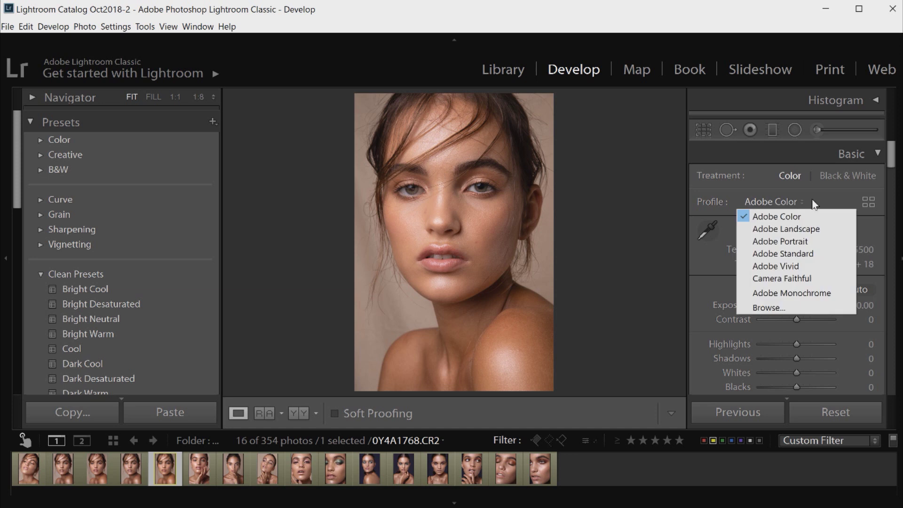
{"action": "left_click", "coordinate": [847, 199]}
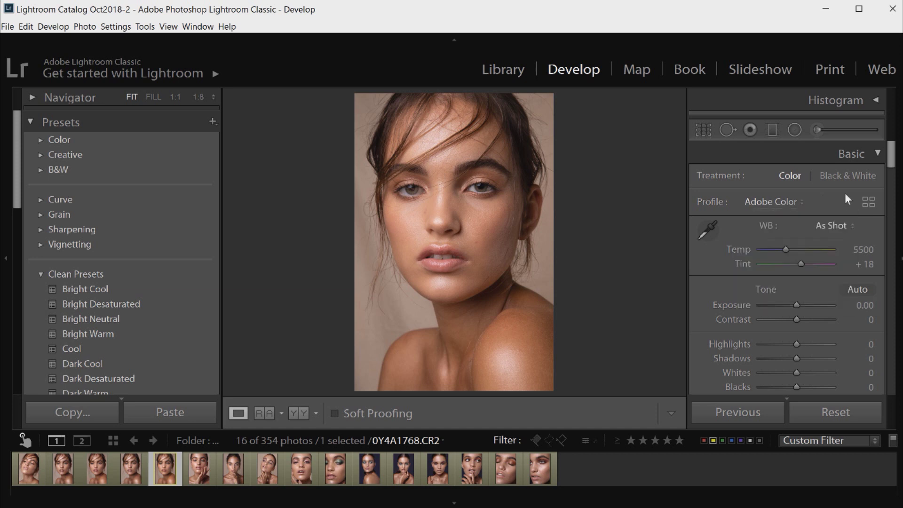
{"action": "left_click", "coordinate": [867, 204]}
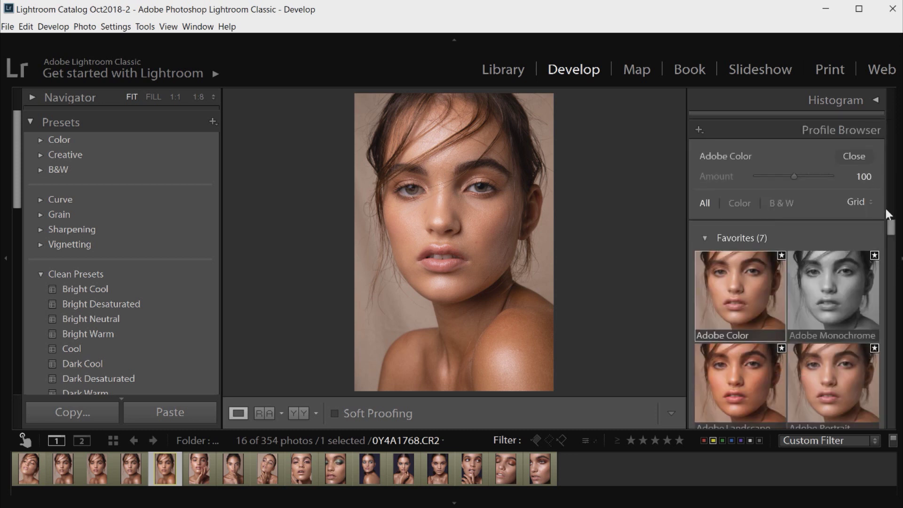
{"action": "left_click_drag", "start_coordinate": [892, 229], "coordinate": [892, 233]}
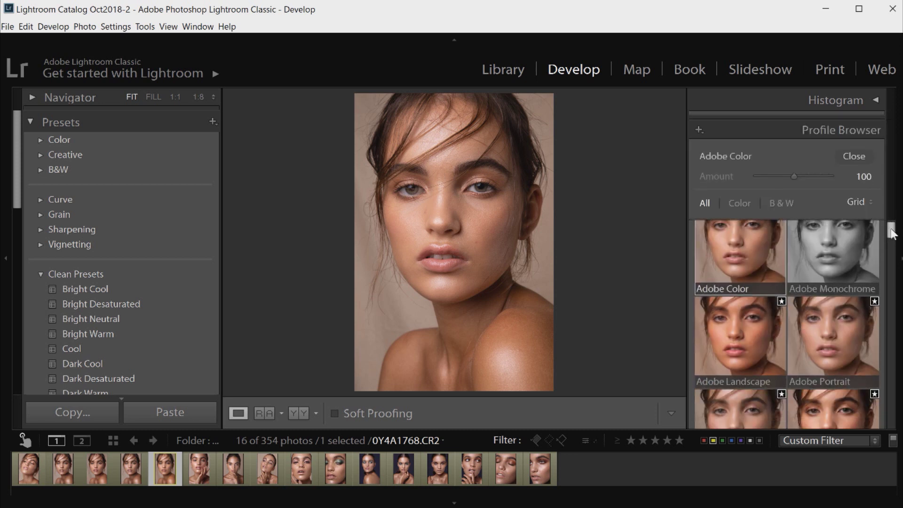
{"action": "scroll", "coordinate": [891, 230], "scroll_direction": "up", "scroll_amount": 1}
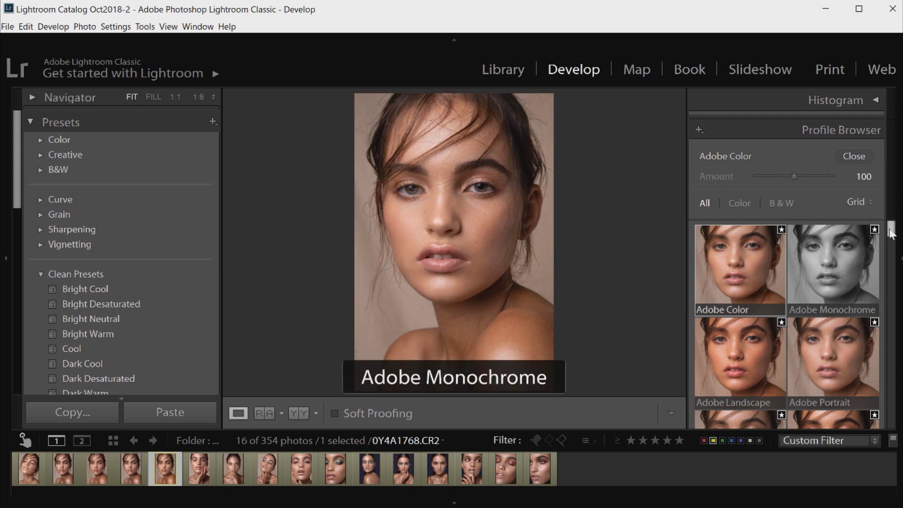
{"action": "left_click_drag", "start_coordinate": [892, 232], "coordinate": [892, 247]}
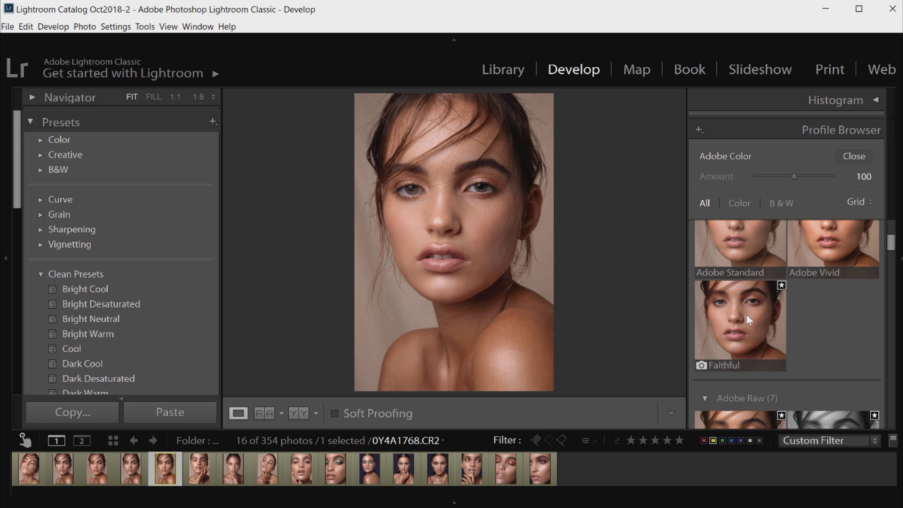
{"action": "scroll", "coordinate": [856, 269], "scroll_direction": "up", "scroll_amount": 1}
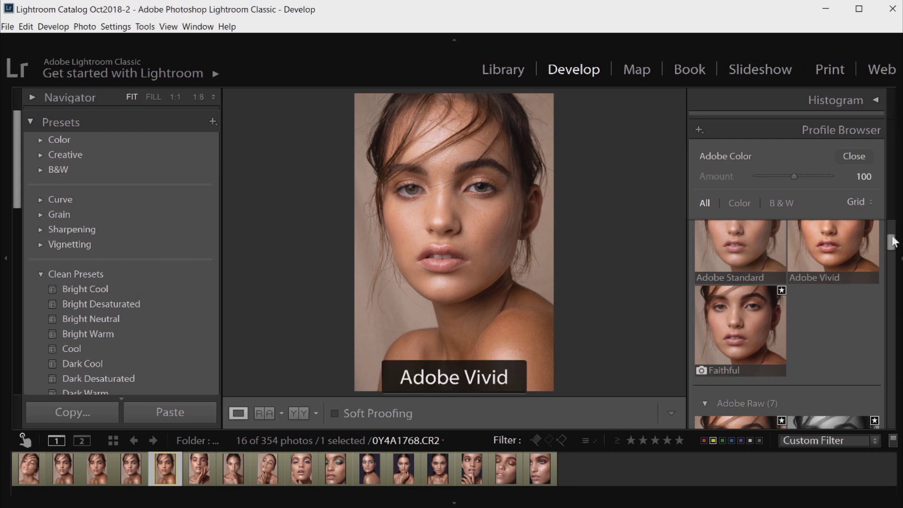
{"action": "left_click_drag", "start_coordinate": [890, 242], "coordinate": [891, 228]}
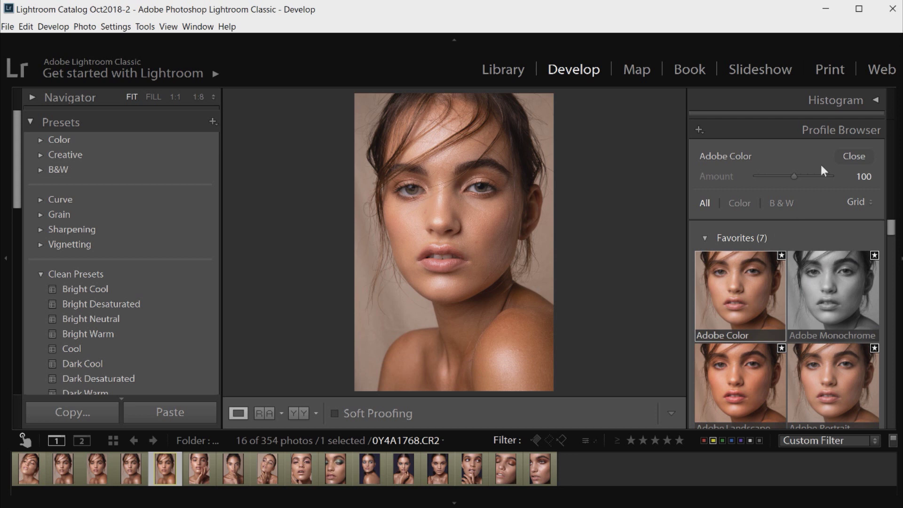
{"action": "left_click", "coordinate": [854, 156]}
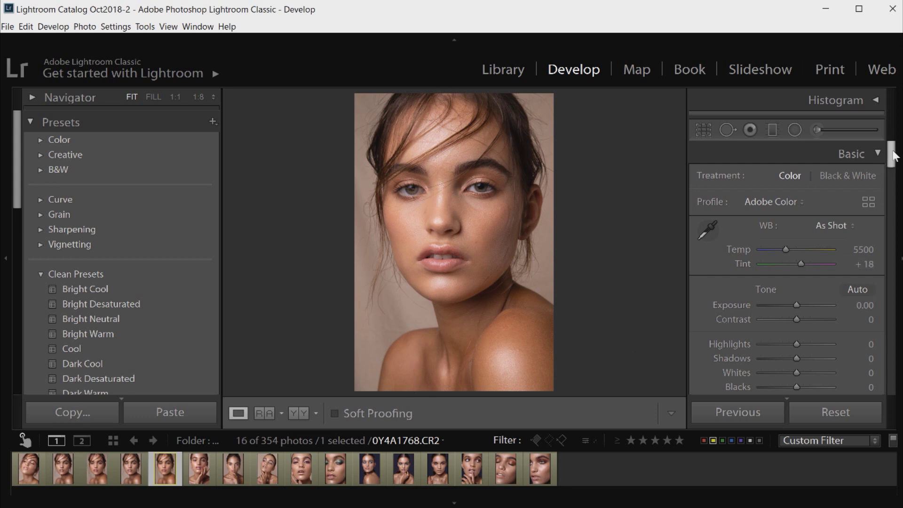
Step: Lower the Orange saturation to -13 in the HSL adjustments to mute the skin tones
{"action": "left_click_drag", "start_coordinate": [894, 157], "coordinate": [895, 169]}
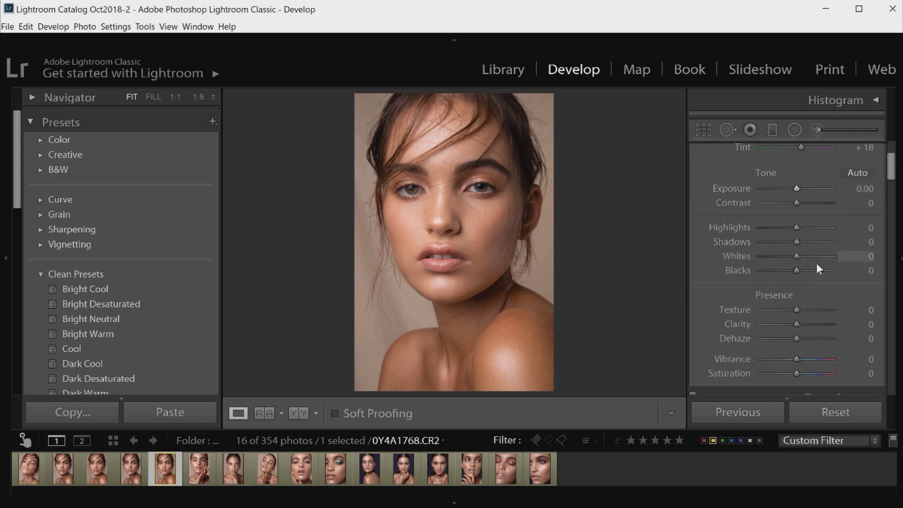
{"action": "left_click_drag", "start_coordinate": [894, 168], "coordinate": [894, 219]}
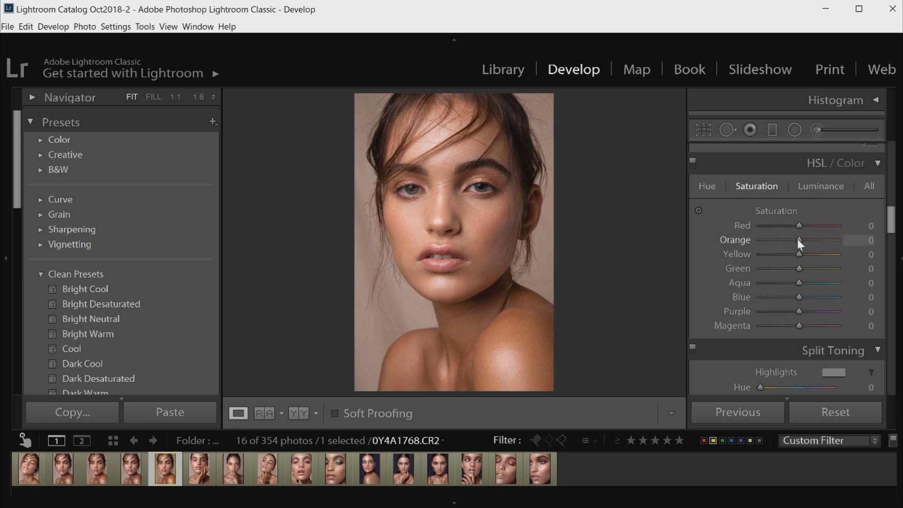
{"action": "left_click_drag", "start_coordinate": [797, 239], "coordinate": [785, 240]}
{"action": "left_click_drag", "start_coordinate": [784, 241], "coordinate": [795, 242]}
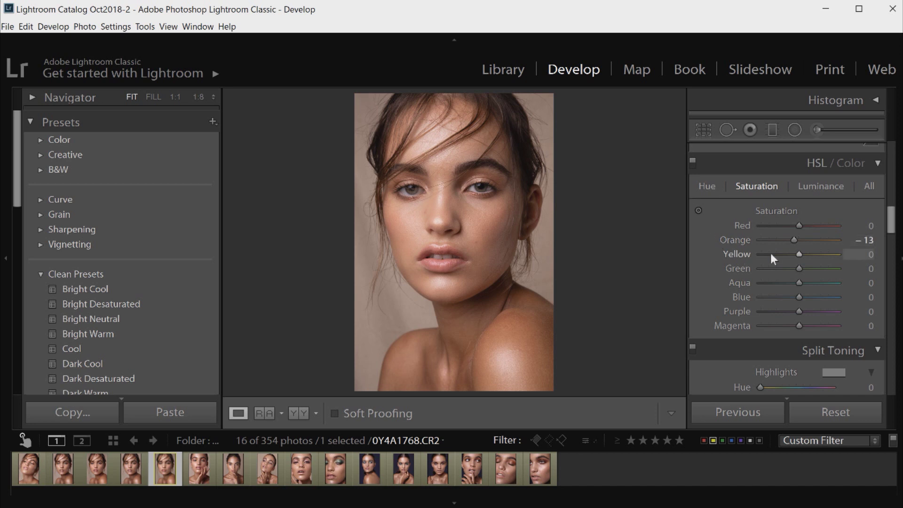
Step: Lower the Orange luminance to -20 in the HSL adjustments, undoing and redoing the change to compare the result
{"action": "left_click", "coordinate": [823, 187]}
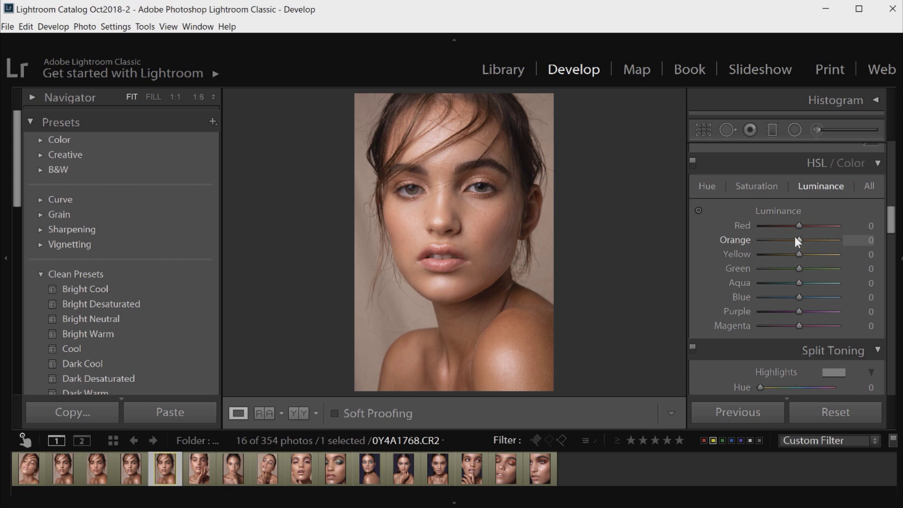
{"action": "left_click_drag", "start_coordinate": [798, 239], "coordinate": [783, 243]}
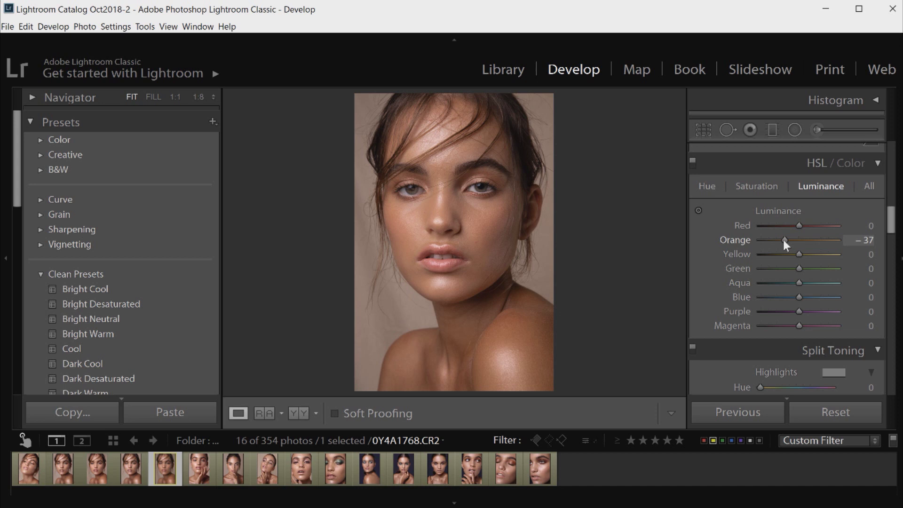
{"action": "left_click_drag", "start_coordinate": [784, 239], "coordinate": [789, 240]}
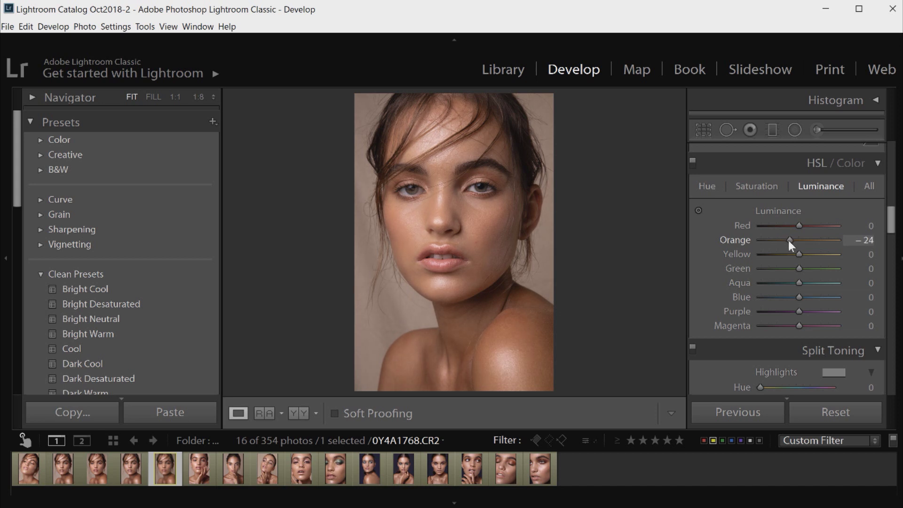
{"action": "left_click_drag", "start_coordinate": [789, 241], "coordinate": [790, 240]}
{"action": "key", "text": "ctrl+z"}
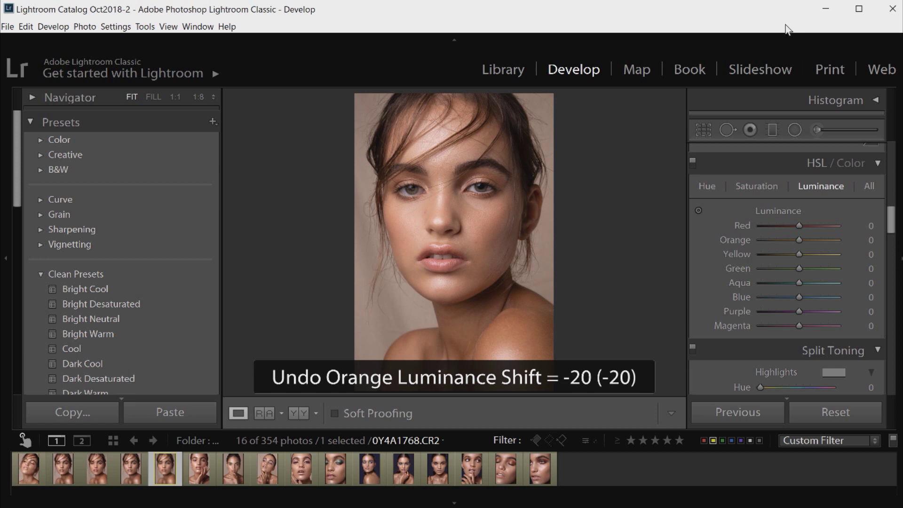
{"action": "key", "text": "ctrl+y"}
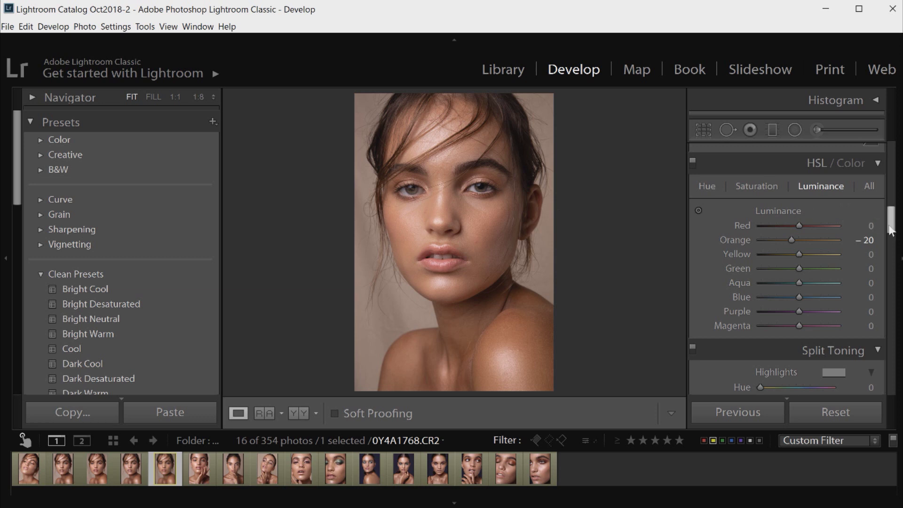
Step: Raise the portrait's Highlights to +15 and its Exposure to +0.04 in the Basic adjustments
{"action": "left_click_drag", "start_coordinate": [891, 230], "coordinate": [894, 170]}
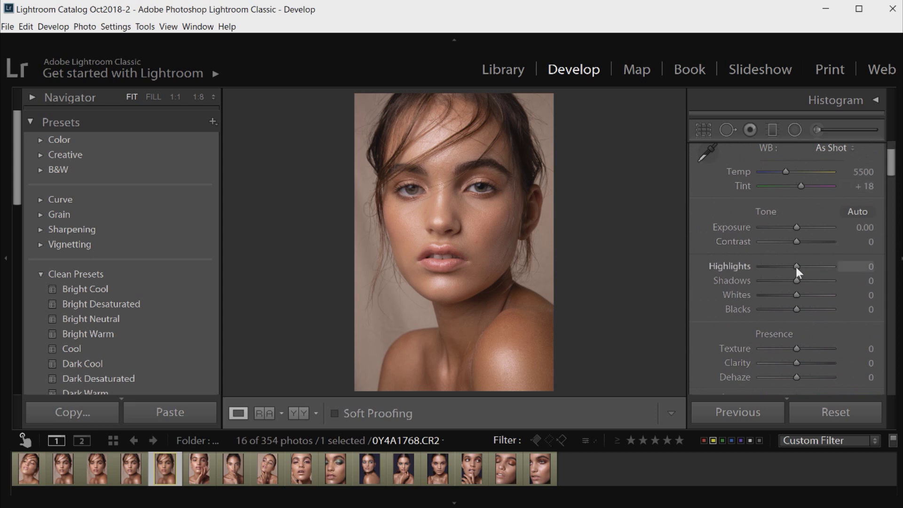
{"action": "left_click_drag", "start_coordinate": [796, 267], "coordinate": [801, 262]}
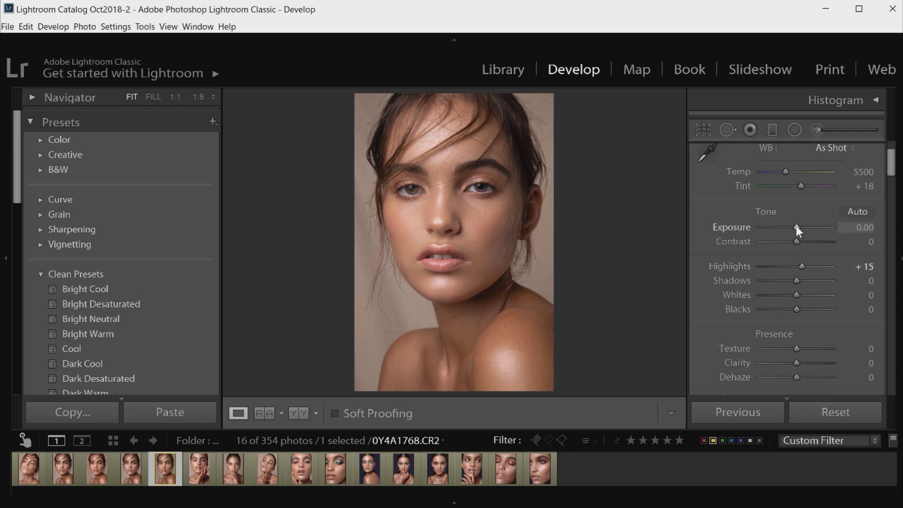
{"action": "left_click_drag", "start_coordinate": [796, 225], "coordinate": [796, 226]}
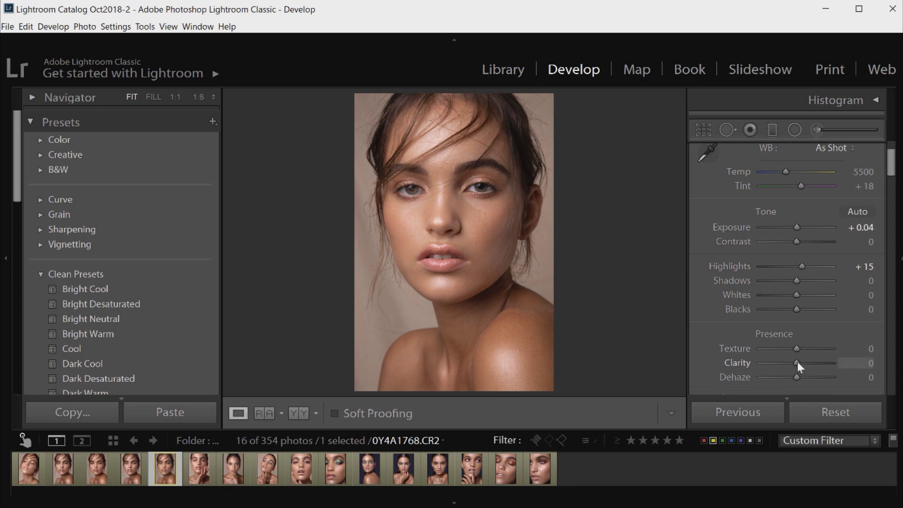
Step: Add a little skin detail by setting Clarity to +7 and Texture to +2
{"action": "left_click_drag", "start_coordinate": [798, 363], "coordinate": [800, 361]}
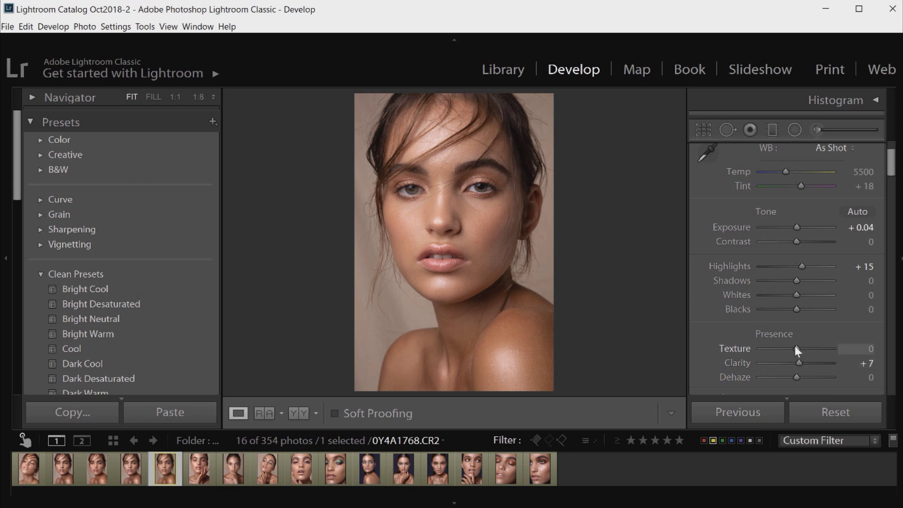
{"action": "left_click_drag", "start_coordinate": [795, 347], "coordinate": [798, 347]}
Step: Cool the white balance temperature to 5114 and reduce Vibrance to -3
{"action": "scroll", "coordinate": [735, 346], "scroll_direction": "up", "scroll_amount": 1}
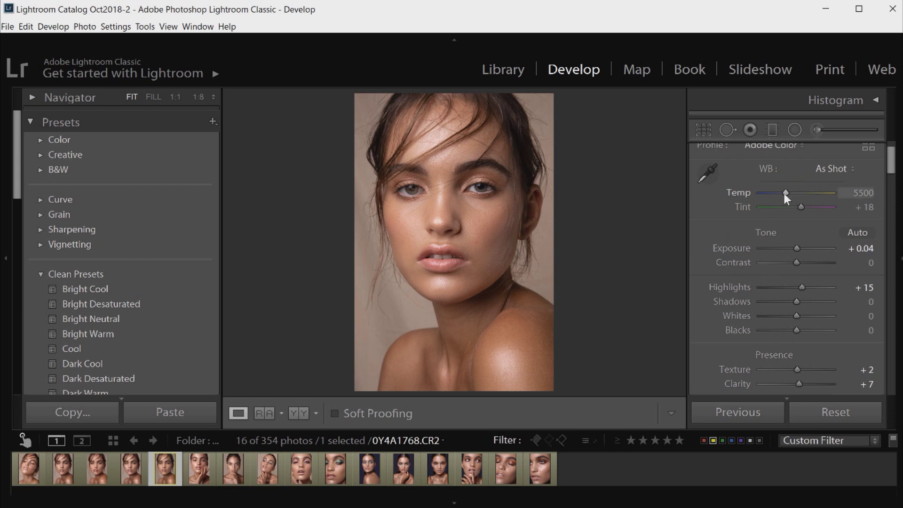
{"action": "left_click_drag", "start_coordinate": [784, 193], "coordinate": [782, 193]}
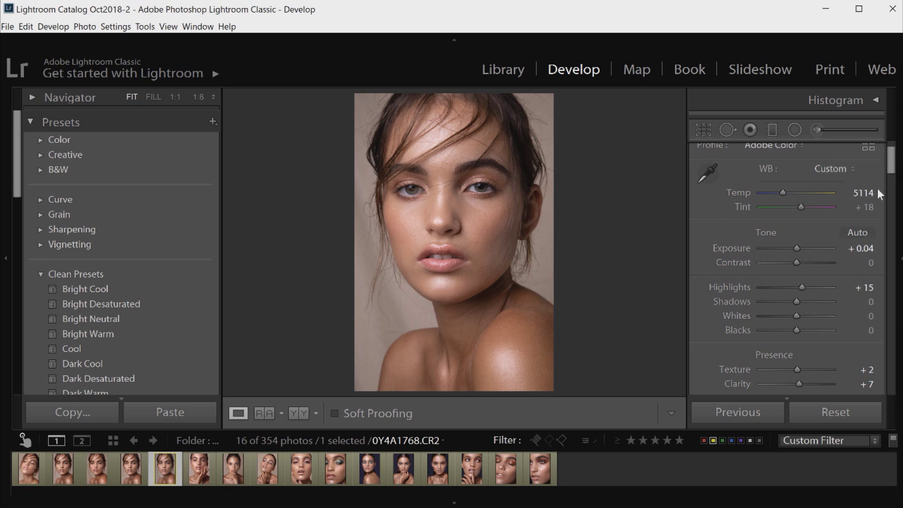
{"action": "left_click_drag", "start_coordinate": [890, 165], "coordinate": [891, 178]}
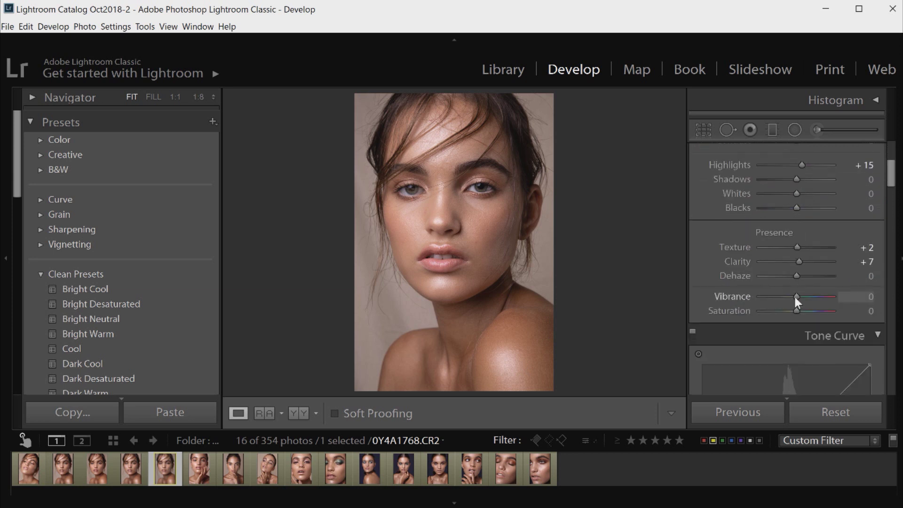
{"action": "left_click_drag", "start_coordinate": [795, 297], "coordinate": [795, 296]}
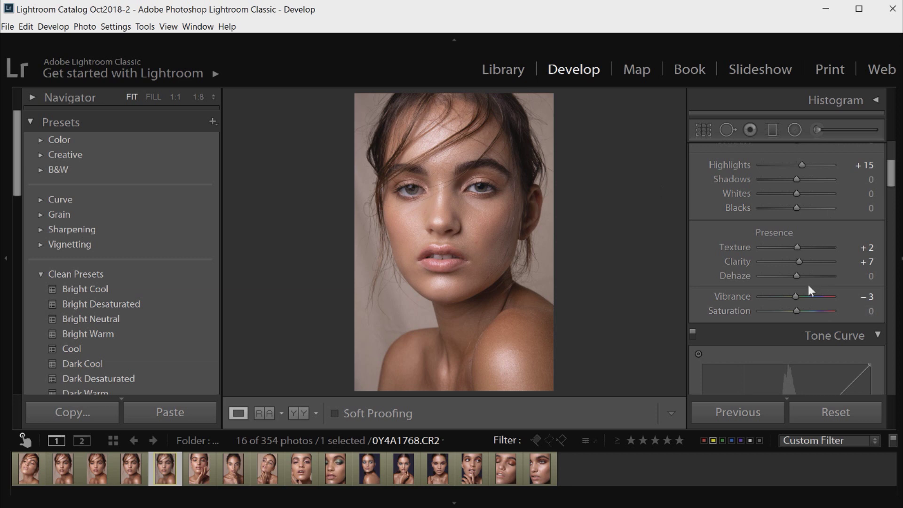
Step: Set the Red hue to -2 in the HSL adjustments and leave the Orange hue at 0
{"action": "left_click_drag", "start_coordinate": [889, 174], "coordinate": [889, 202]}
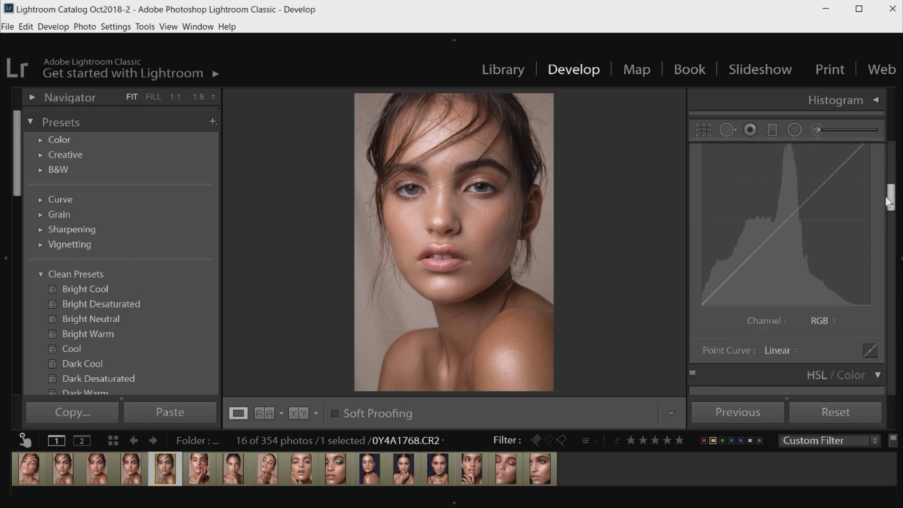
{"action": "scroll", "coordinate": [889, 202], "scroll_direction": "down", "scroll_amount": 5}
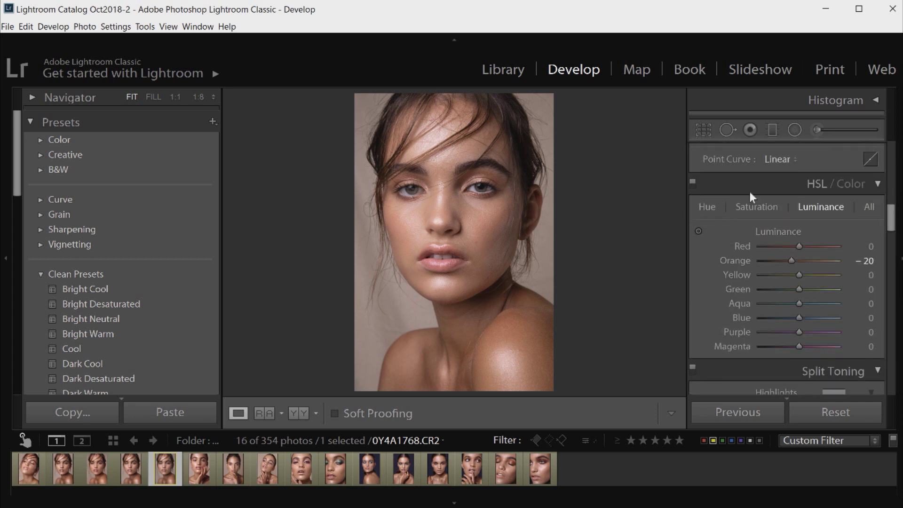
{"action": "left_click", "coordinate": [705, 207]}
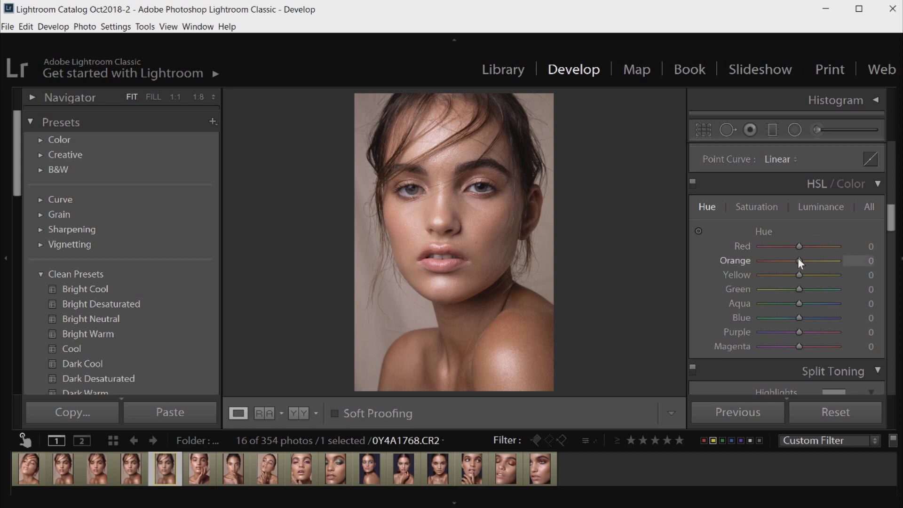
{"action": "mouse_move", "coordinate": [798, 258]}
{"action": "left_mouse_down"}
{"action": "mouse_move", "coordinate": [779, 258]}
{"action": "mouse_move", "coordinate": [819, 261]}
{"action": "mouse_move", "coordinate": [799, 261]}
{"action": "left_mouse_up"}
{"action": "mouse_move", "coordinate": [797, 261]}
{"action": "left_mouse_down"}
{"action": "mouse_move", "coordinate": [791, 246]}
{"action": "mouse_move", "coordinate": [805, 244]}
{"action": "mouse_move", "coordinate": [797, 249]}
{"action": "left_mouse_up"}
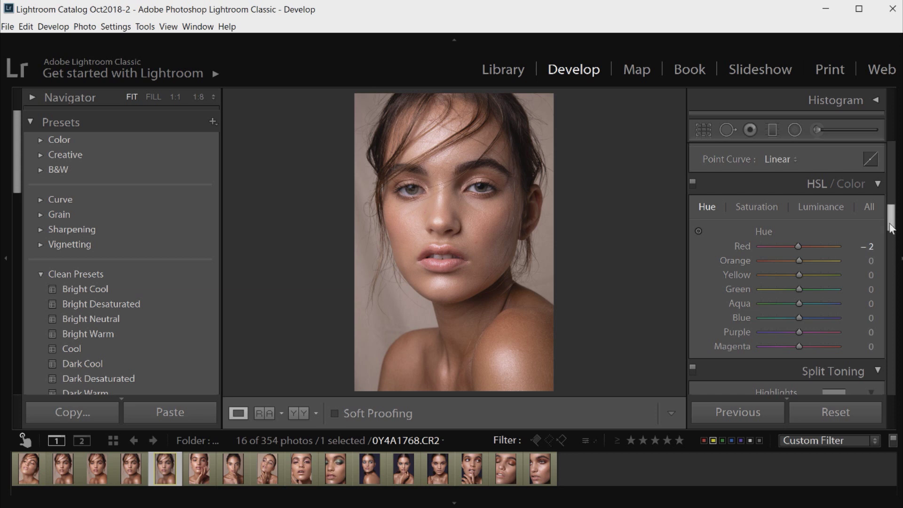
Step: Activate the Adjustment Brush and turn on the selected mask overlay
{"action": "left_click_drag", "start_coordinate": [891, 226], "coordinate": [883, 145]}
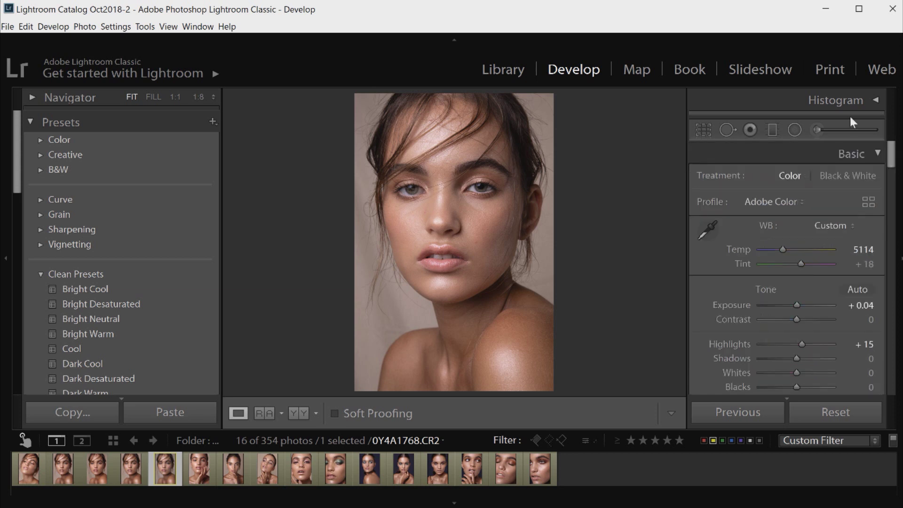
{"action": "left_click", "coordinate": [815, 131]}
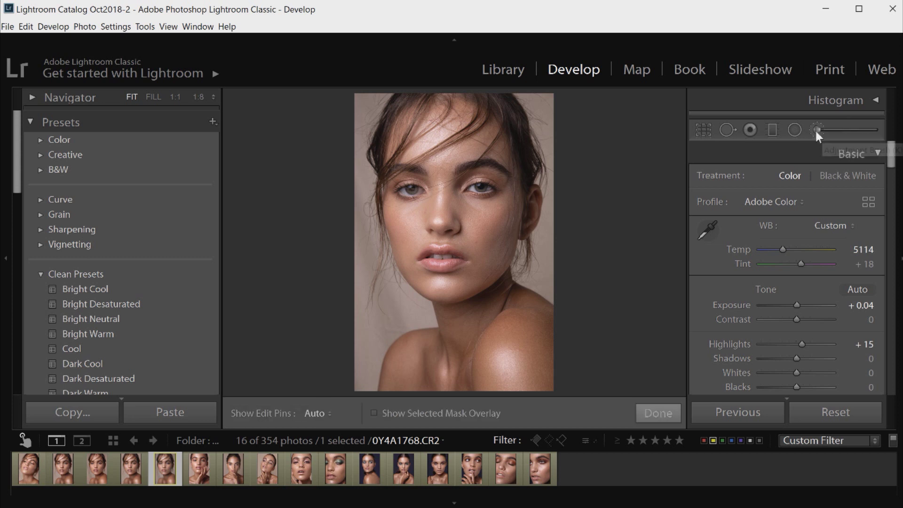
{"action": "left_click", "coordinate": [373, 412]}
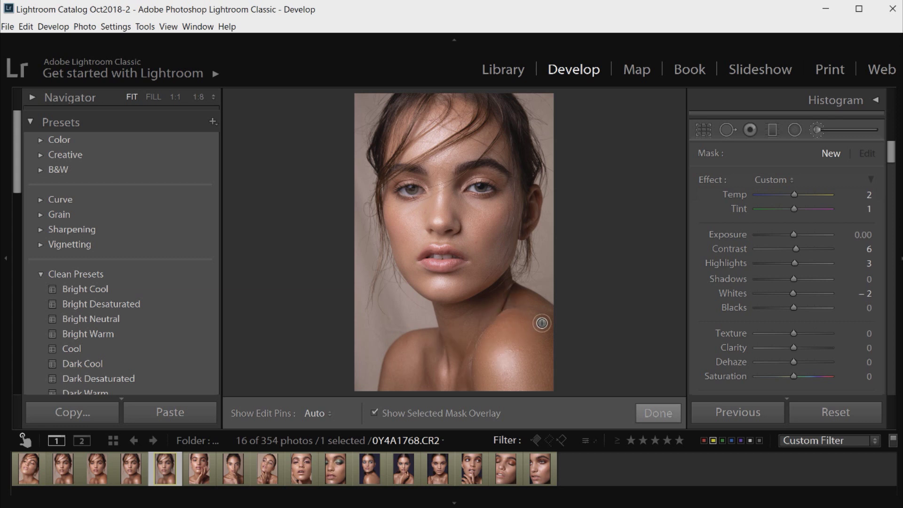
Step: Paint an adjustment mask over the neck, chest and both shoulders with edit pins hidden, and set the pins back to Auto
{"action": "key", "text": "h"}
{"action": "mouse_move", "coordinate": [529, 309]}
{"action": "left_mouse_down"}
{"action": "mouse_move", "coordinate": [545, 330]}
{"action": "mouse_move", "coordinate": [532, 299]}
{"action": "mouse_move", "coordinate": [554, 323]}
{"action": "mouse_move", "coordinate": [508, 285]}
{"action": "mouse_move", "coordinate": [468, 314]}
{"action": "mouse_move", "coordinate": [499, 291]}
{"action": "mouse_move", "coordinate": [459, 314]}
{"action": "mouse_move", "coordinate": [437, 311]}
{"action": "mouse_move", "coordinate": [434, 340]}
{"action": "mouse_move", "coordinate": [450, 332]}
{"action": "mouse_move", "coordinate": [467, 379]}
{"action": "mouse_move", "coordinate": [468, 328]}
{"action": "mouse_move", "coordinate": [512, 404]}
{"action": "mouse_move", "coordinate": [485, 321]}
{"action": "mouse_move", "coordinate": [505, 337]}
{"action": "mouse_move", "coordinate": [506, 318]}
{"action": "mouse_move", "coordinate": [497, 304]}
{"action": "mouse_move", "coordinate": [470, 319]}
{"action": "mouse_move", "coordinate": [525, 296]}
{"action": "mouse_move", "coordinate": [509, 331]}
{"action": "mouse_move", "coordinate": [540, 362]}
{"action": "left_mouse_up"}
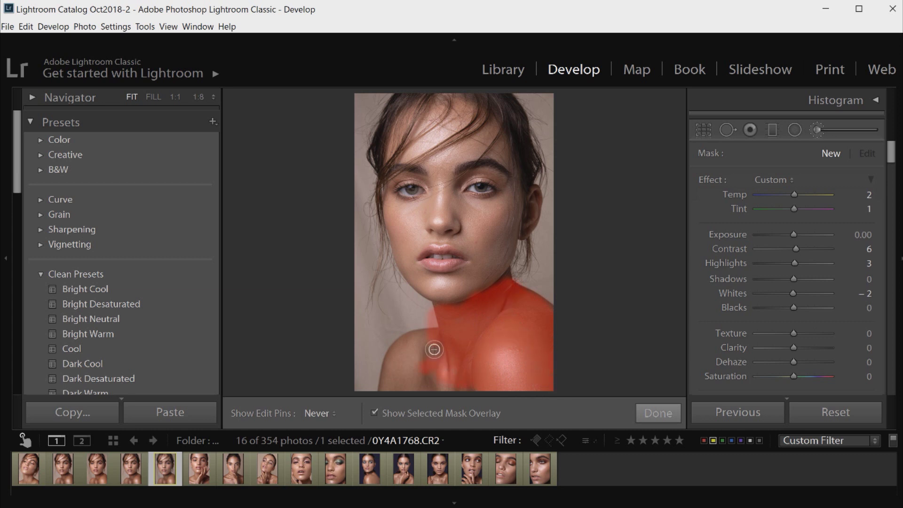
{"action": "mouse_move", "coordinate": [415, 337]}
{"action": "left_mouse_down"}
{"action": "mouse_move", "coordinate": [384, 388]}
{"action": "mouse_move", "coordinate": [411, 350]}
{"action": "mouse_move", "coordinate": [408, 374]}
{"action": "mouse_move", "coordinate": [422, 363]}
{"action": "mouse_move", "coordinate": [396, 392]}
{"action": "mouse_move", "coordinate": [432, 383]}
{"action": "mouse_move", "coordinate": [424, 373]}
{"action": "mouse_move", "coordinate": [436, 356]}
{"action": "mouse_move", "coordinate": [414, 385]}
{"action": "mouse_move", "coordinate": [445, 341]}
{"action": "left_mouse_up"}
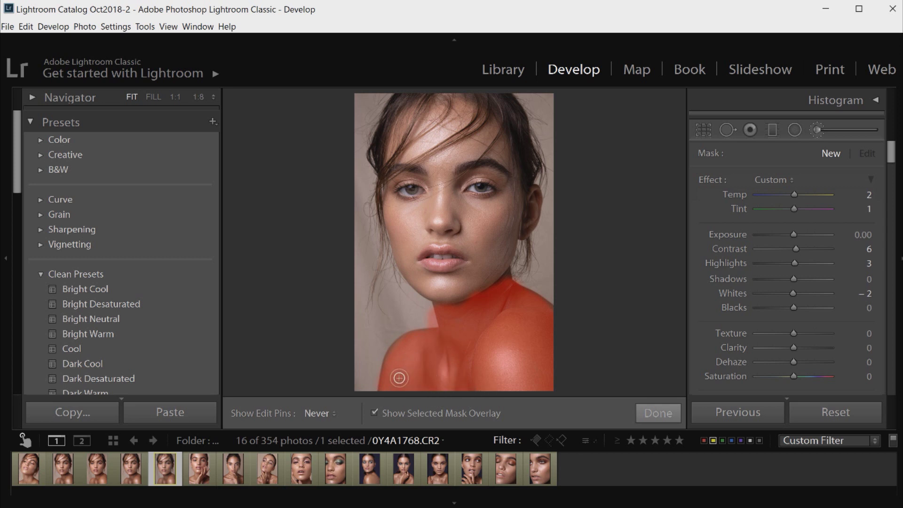
{"action": "key", "text": "h"}
{"action": "left_click", "coordinate": [535, 254]}
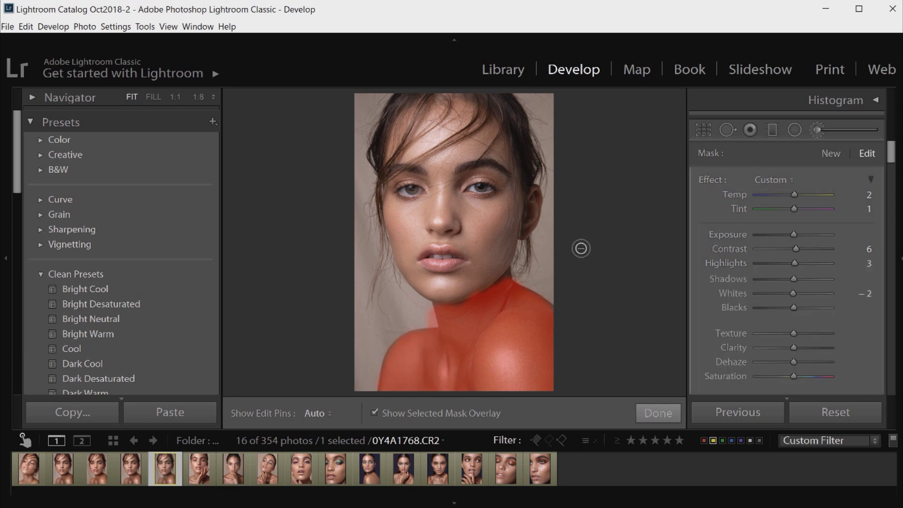
Step: Turn off the selected mask overlay and set the brushed skin adjustment's Highlights to 13 and Whites to 13
{"action": "left_click", "coordinate": [376, 409]}
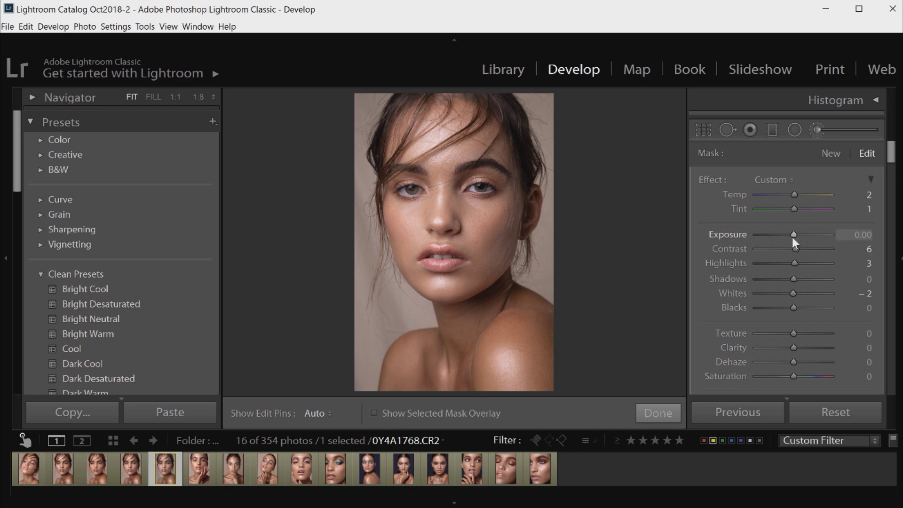
{"action": "left_click", "coordinate": [804, 263]}
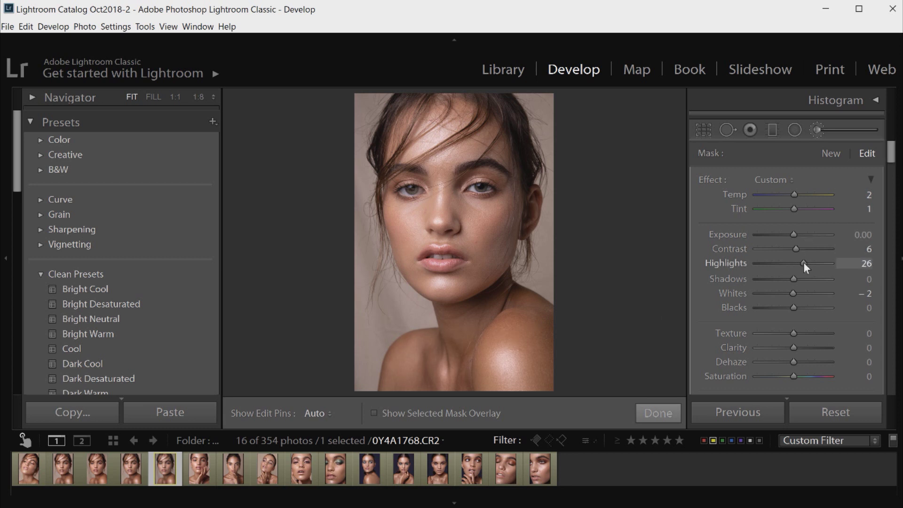
{"action": "left_click_drag", "start_coordinate": [805, 263], "coordinate": [799, 261]}
{"action": "left_click", "coordinate": [800, 293]}
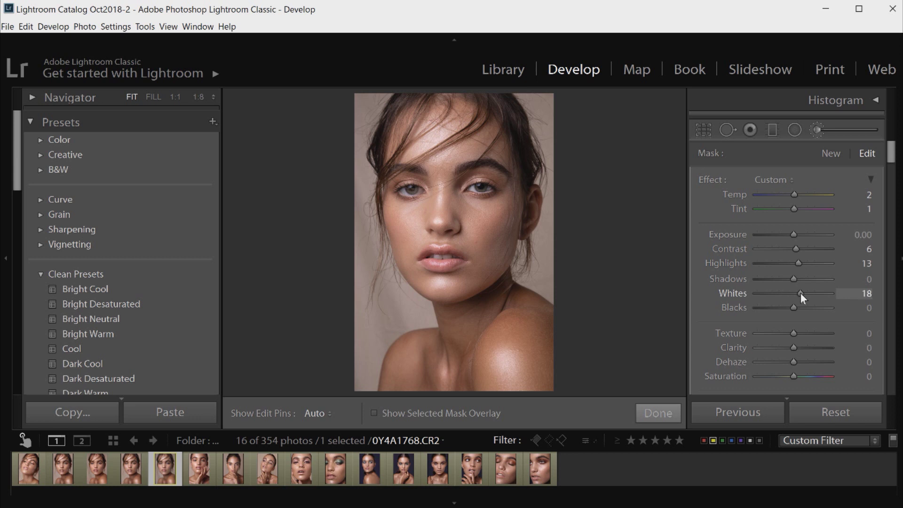
{"action": "left_click_drag", "start_coordinate": [800, 293], "coordinate": [798, 292]}
Step: Set the brushed skin adjustment's Saturation to -9 and its Tint to 13
{"action": "scroll", "coordinate": [829, 198], "scroll_direction": "down", "scroll_amount": 3}
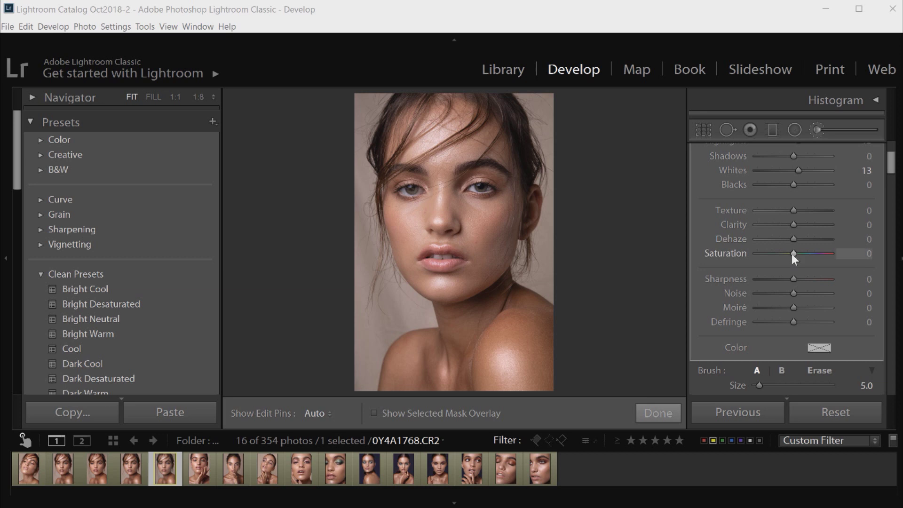
{"action": "left_click_drag", "start_coordinate": [790, 253], "coordinate": [790, 254]}
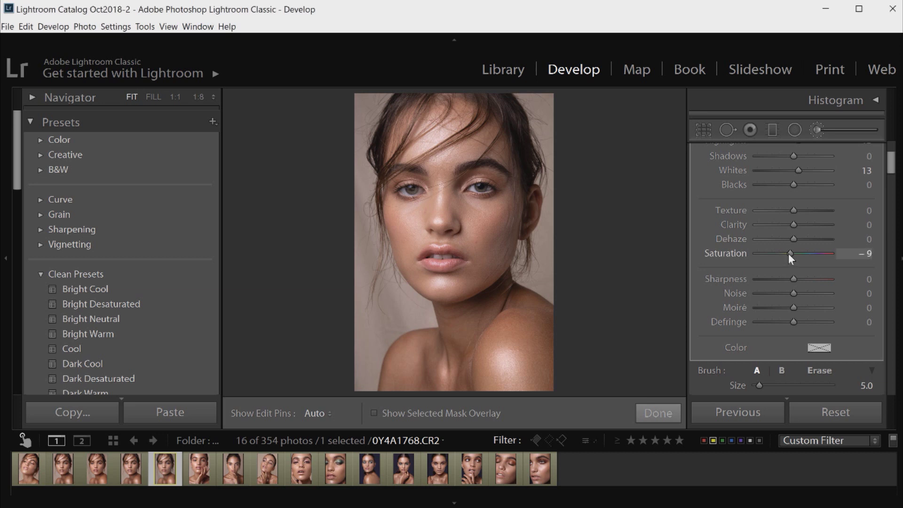
{"action": "scroll", "coordinate": [824, 224], "scroll_direction": "up", "scroll_amount": 3}
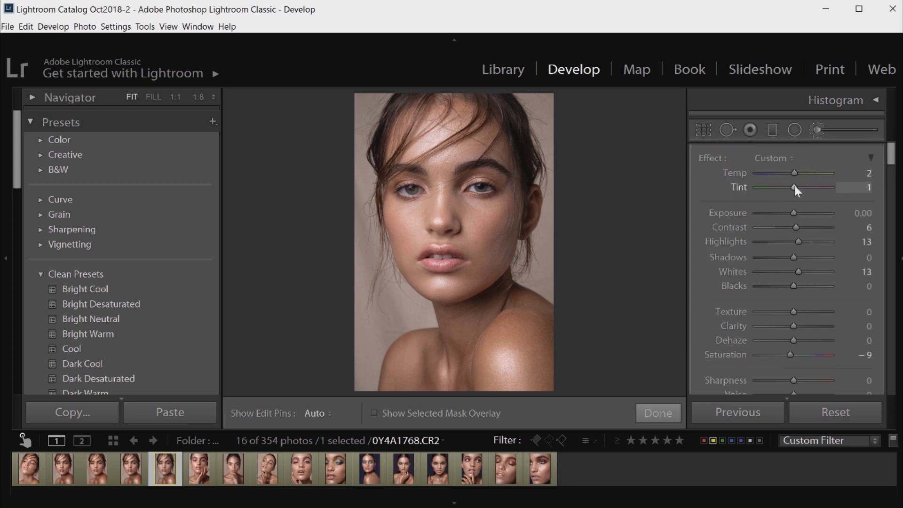
{"action": "left_click_drag", "start_coordinate": [794, 187], "coordinate": [801, 187]}
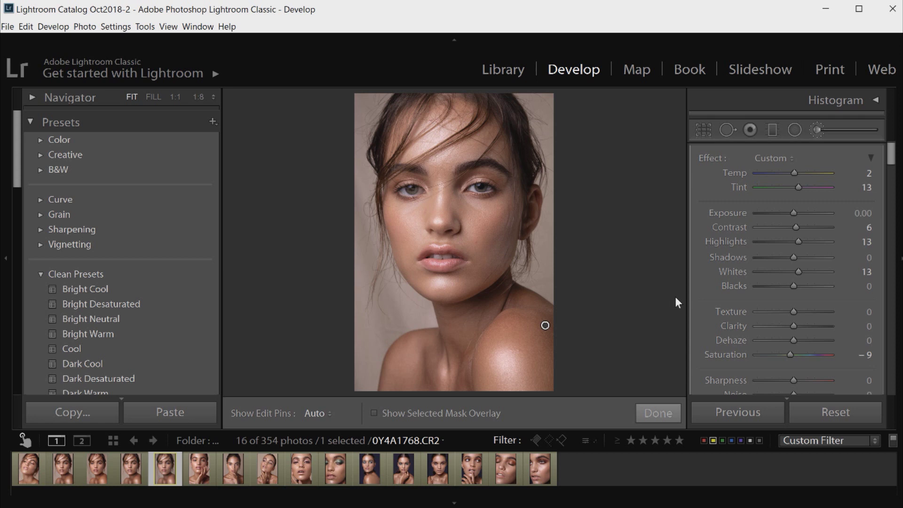
Step: Compare the portrait's before and after versions twice, ending on the edited version
{"action": "key", "text": "backslash"}
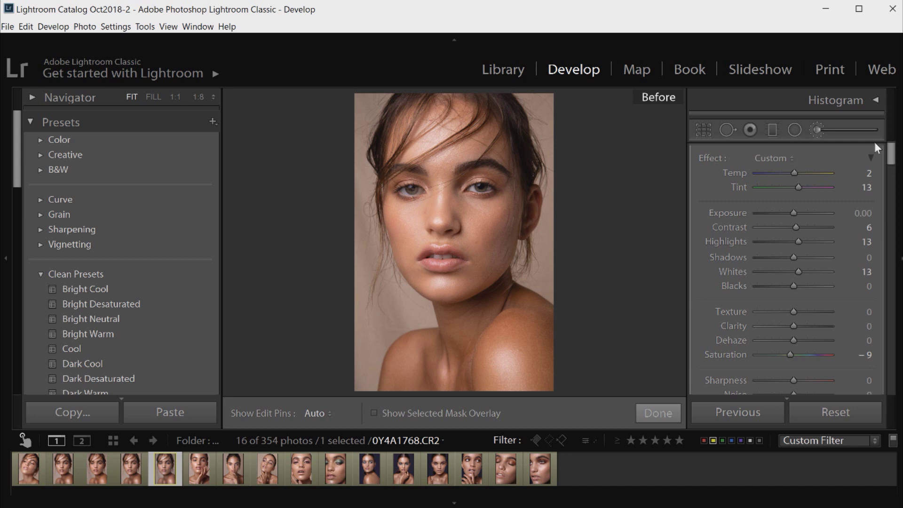
{"action": "key", "text": "backslash"}
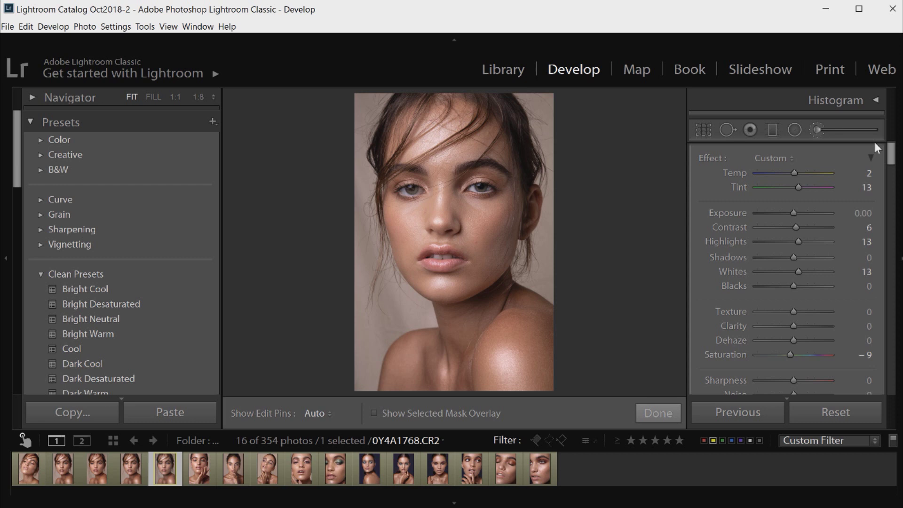
{"action": "key", "text": "backslash"}
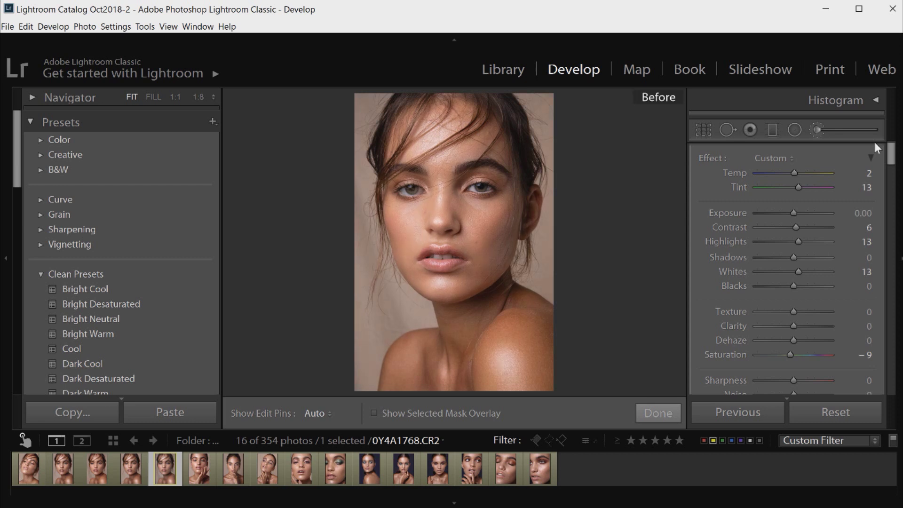
{"action": "key", "text": "backslash"}
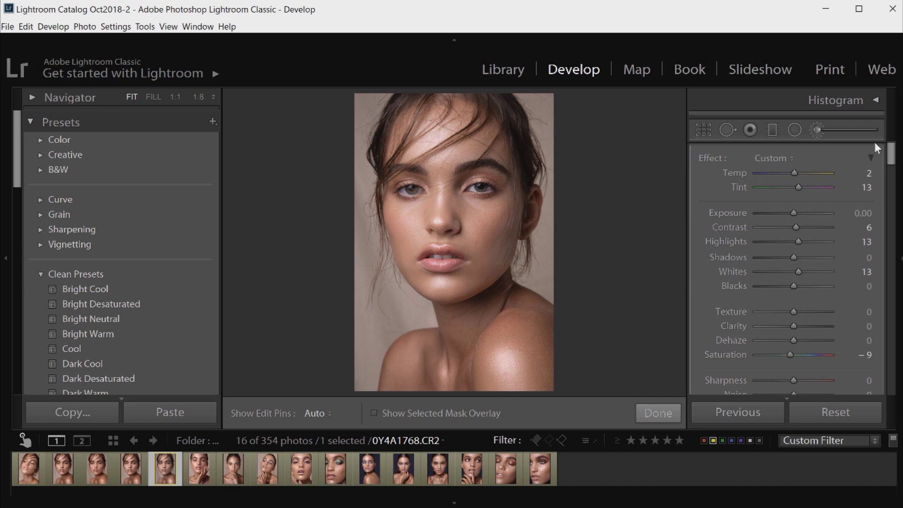